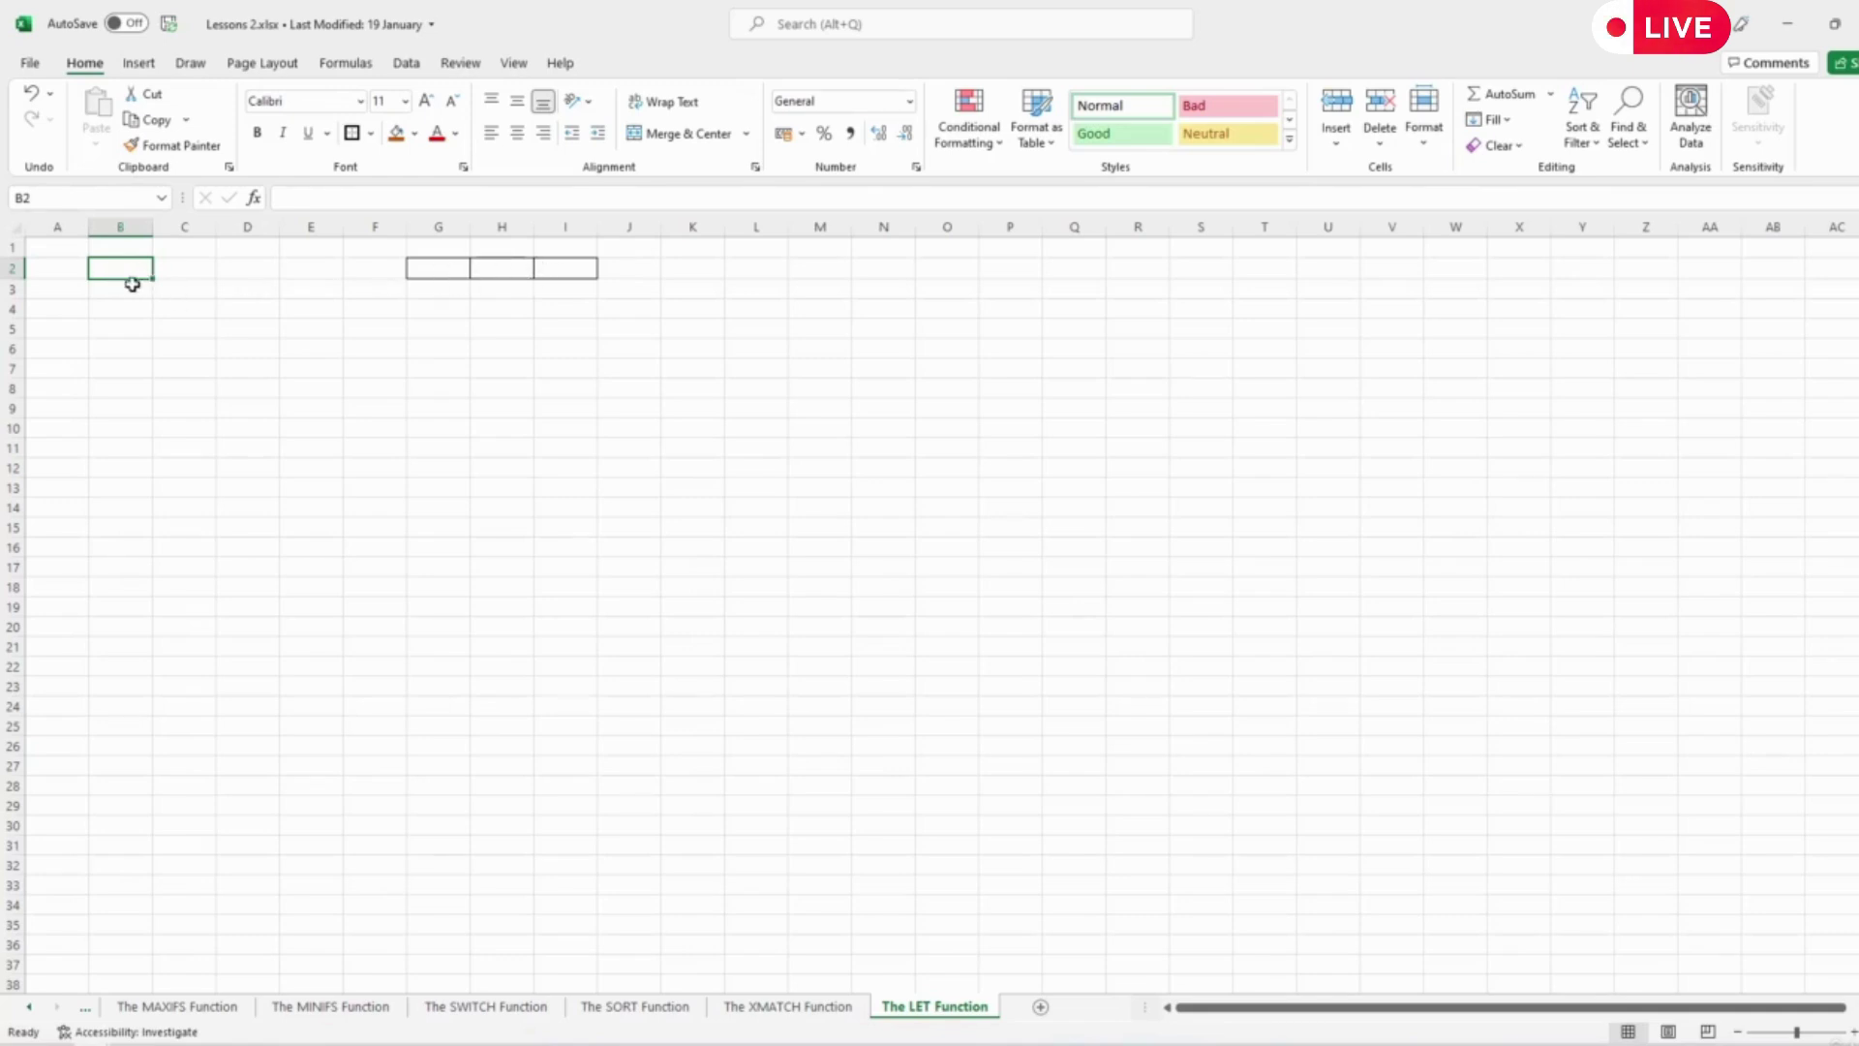
Start a LET formula in cell B2 and declare sumValues as its first name.
text(=)
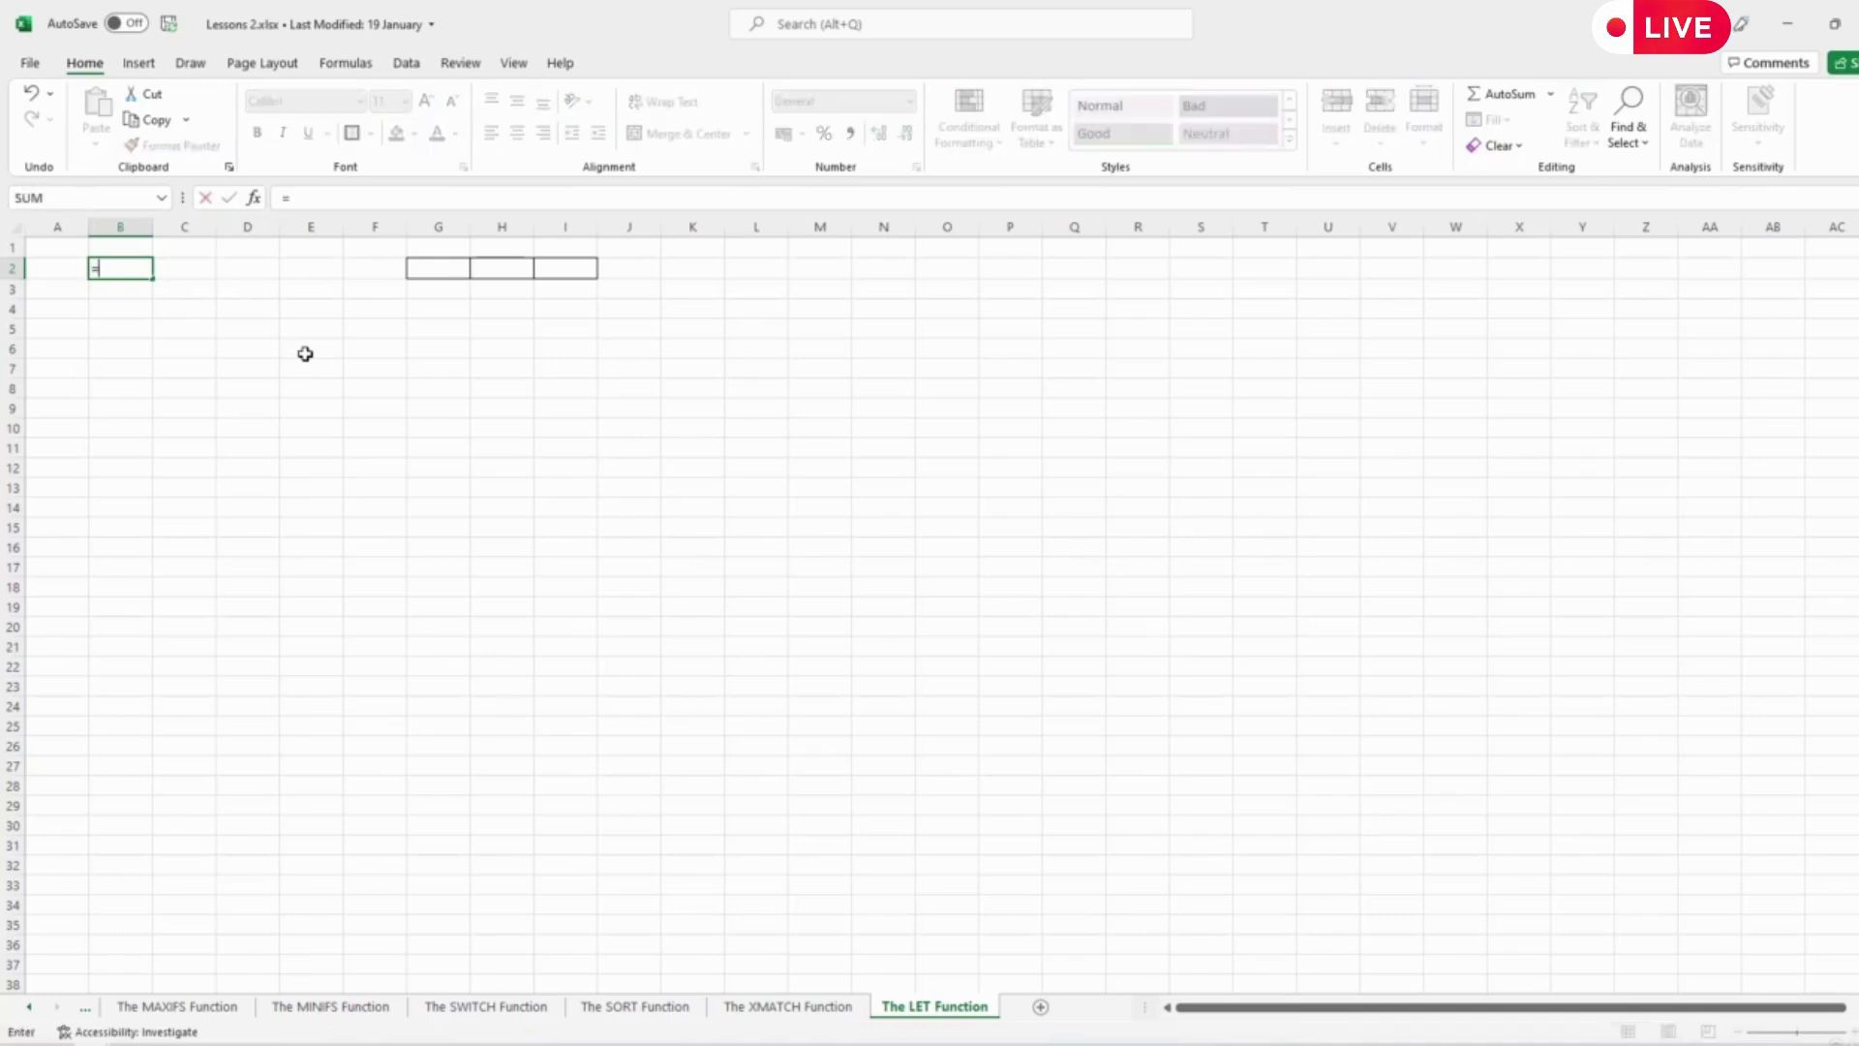
text(let()
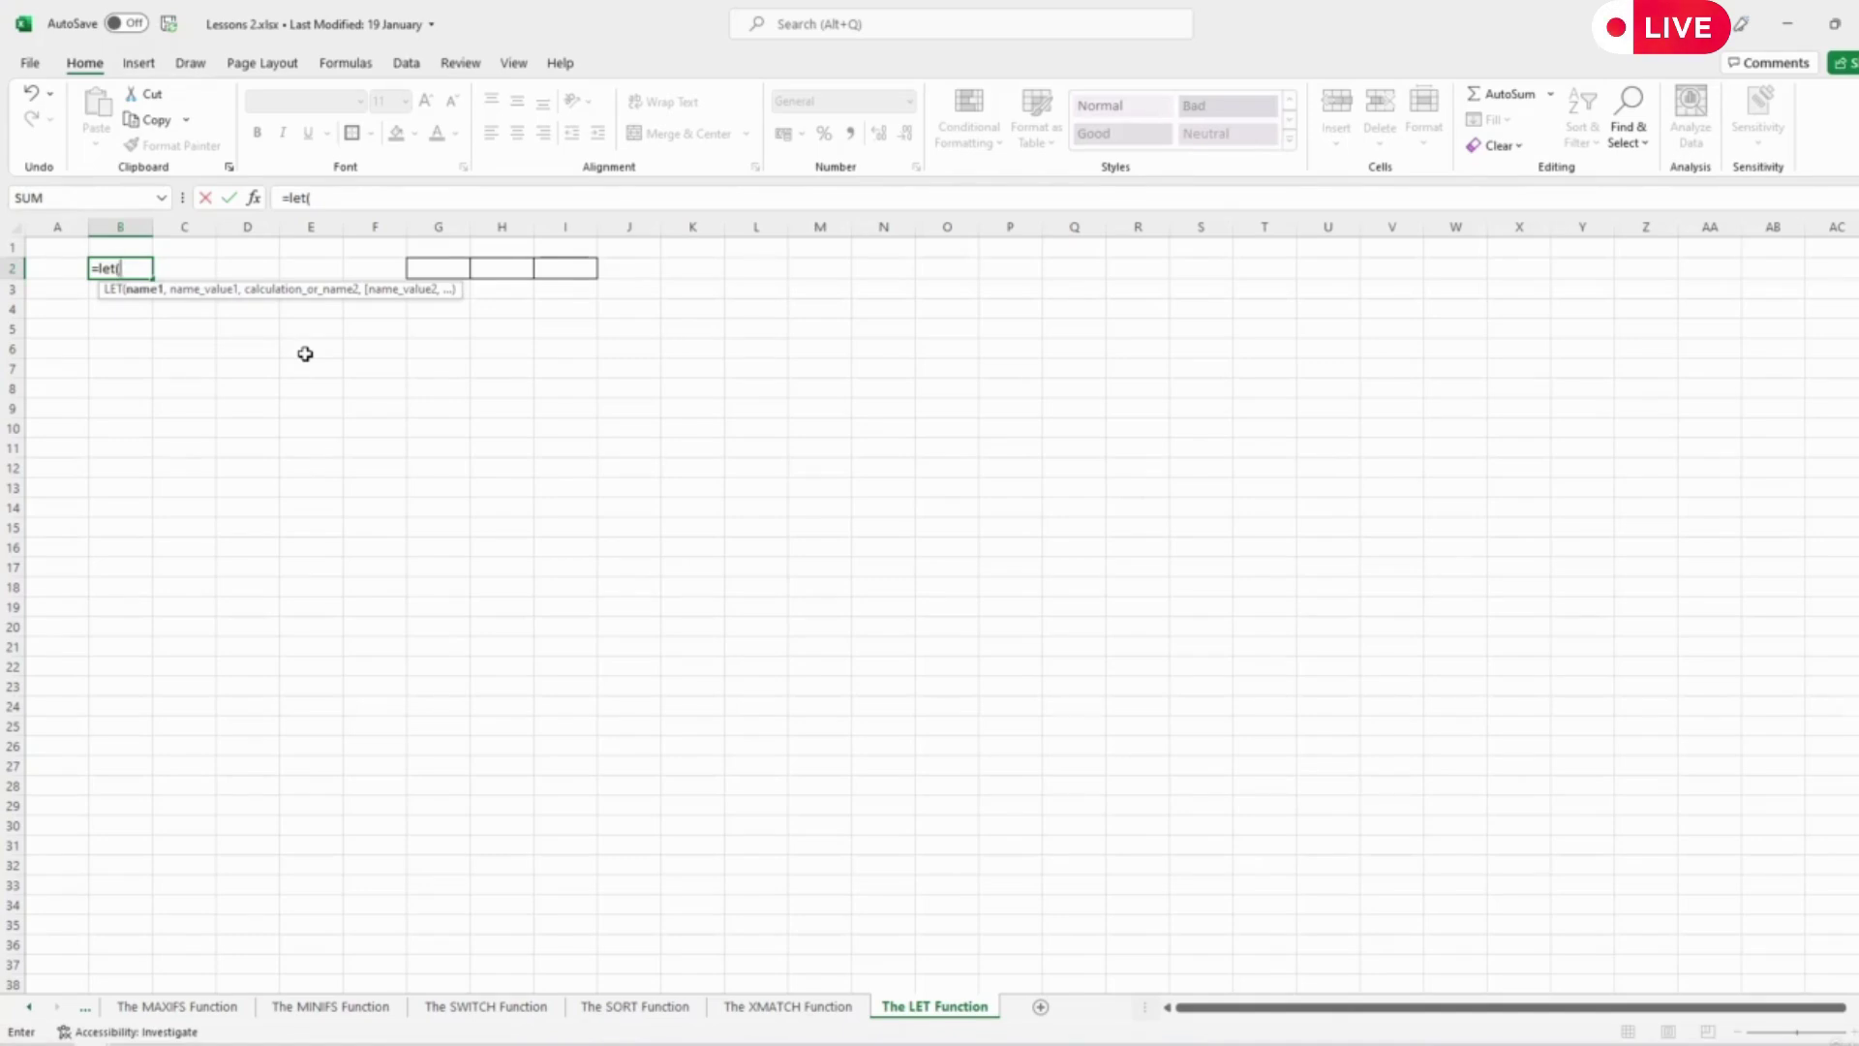
text(sumValues)
text(,)
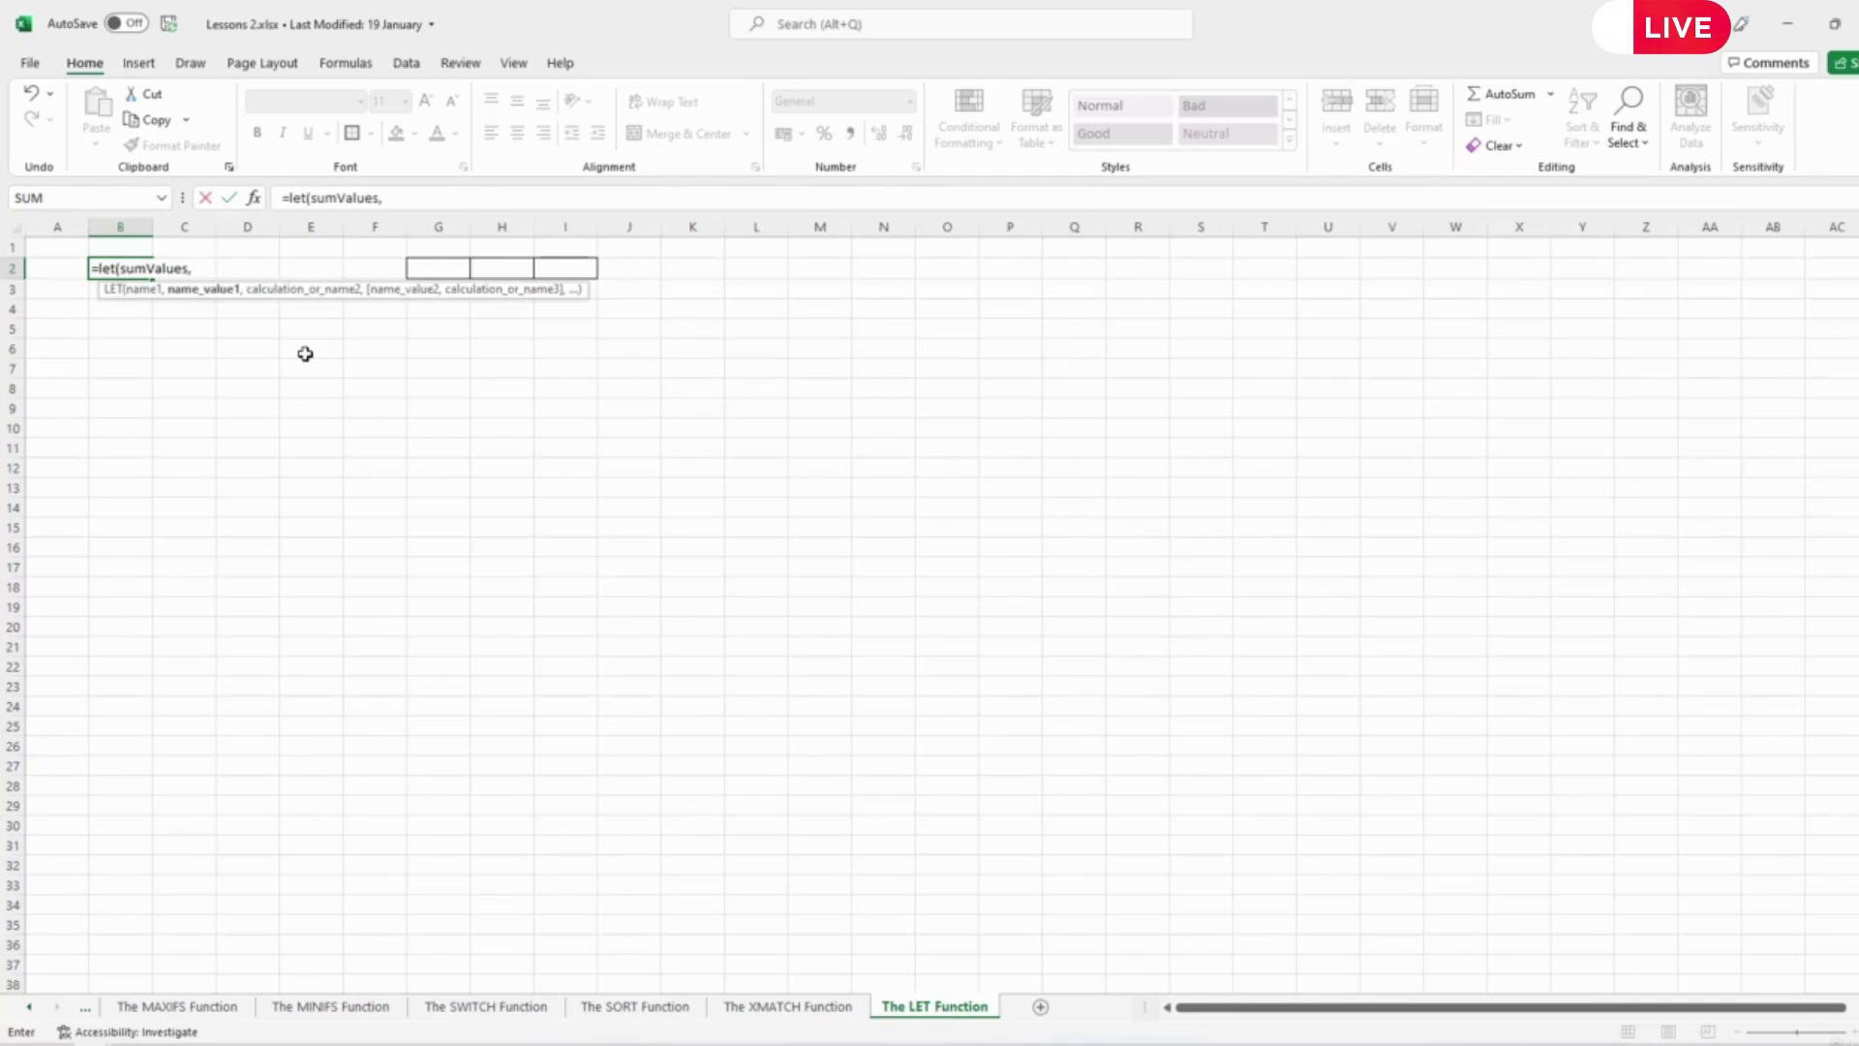
click(450, 267)
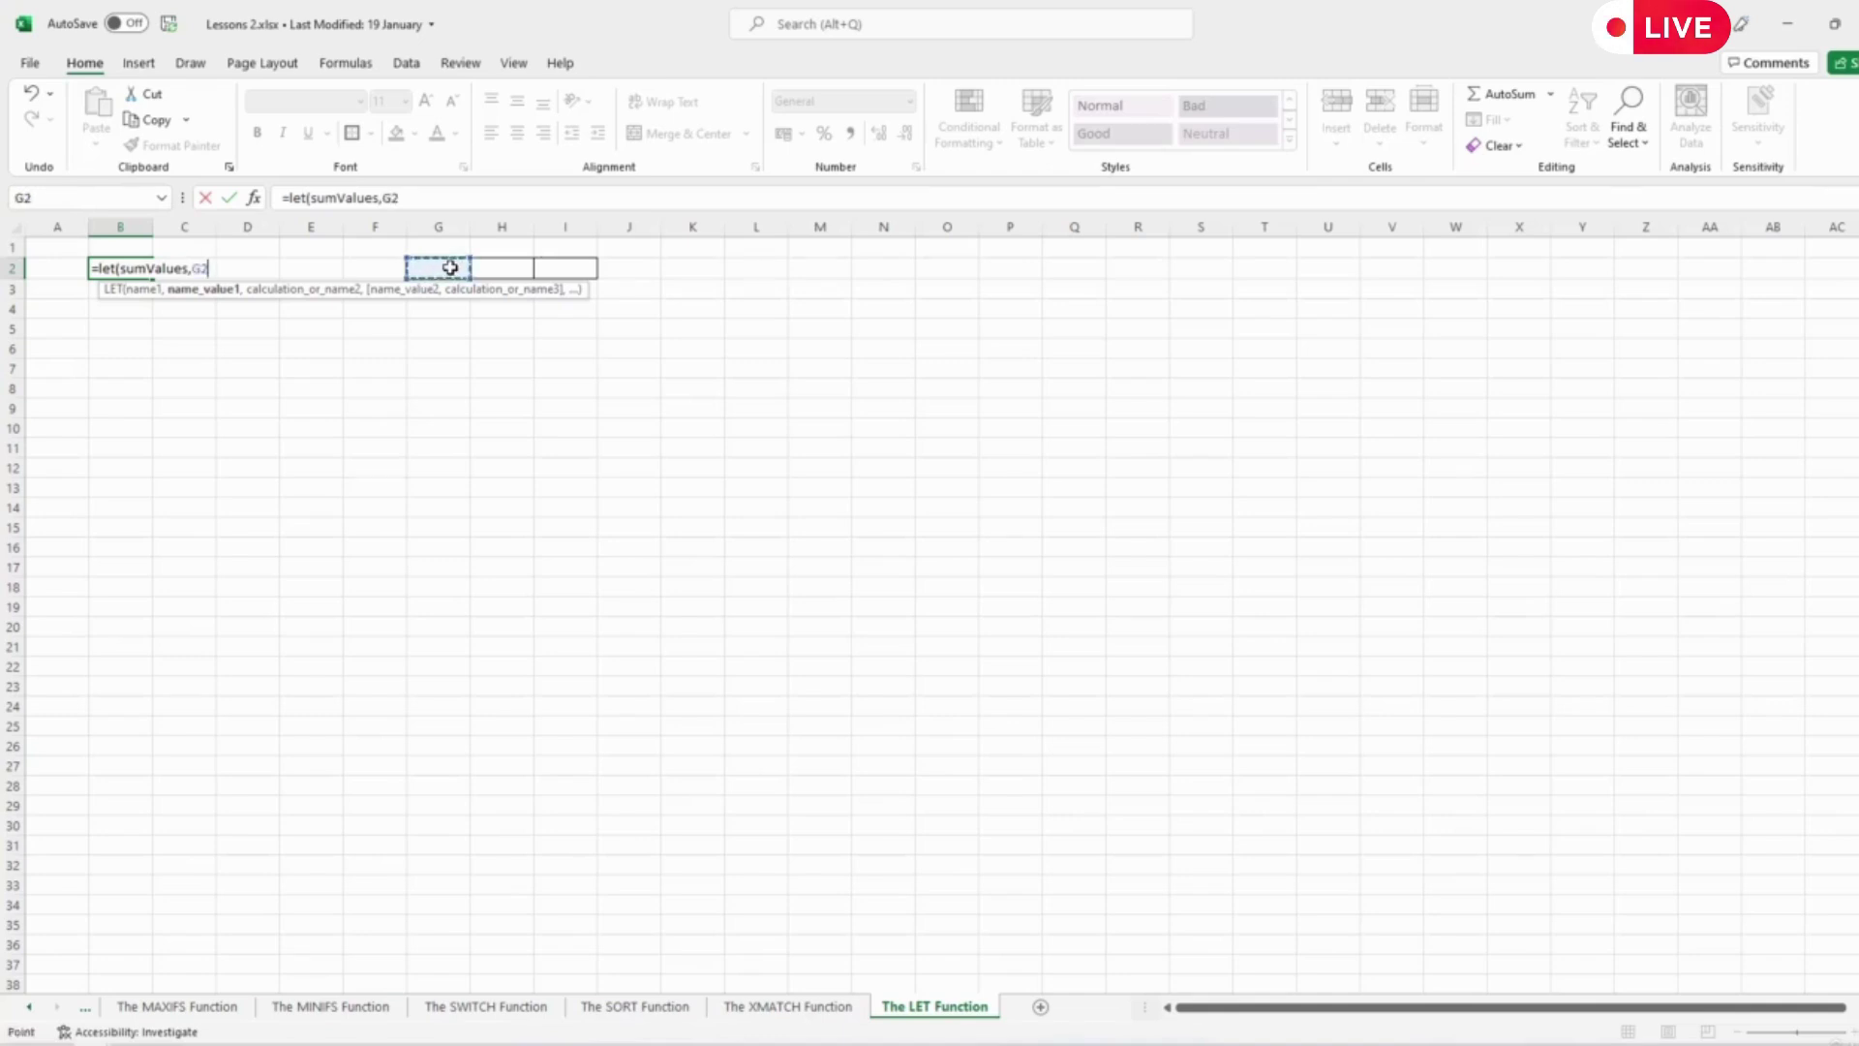
text(+)
click(489, 263)
text(+)
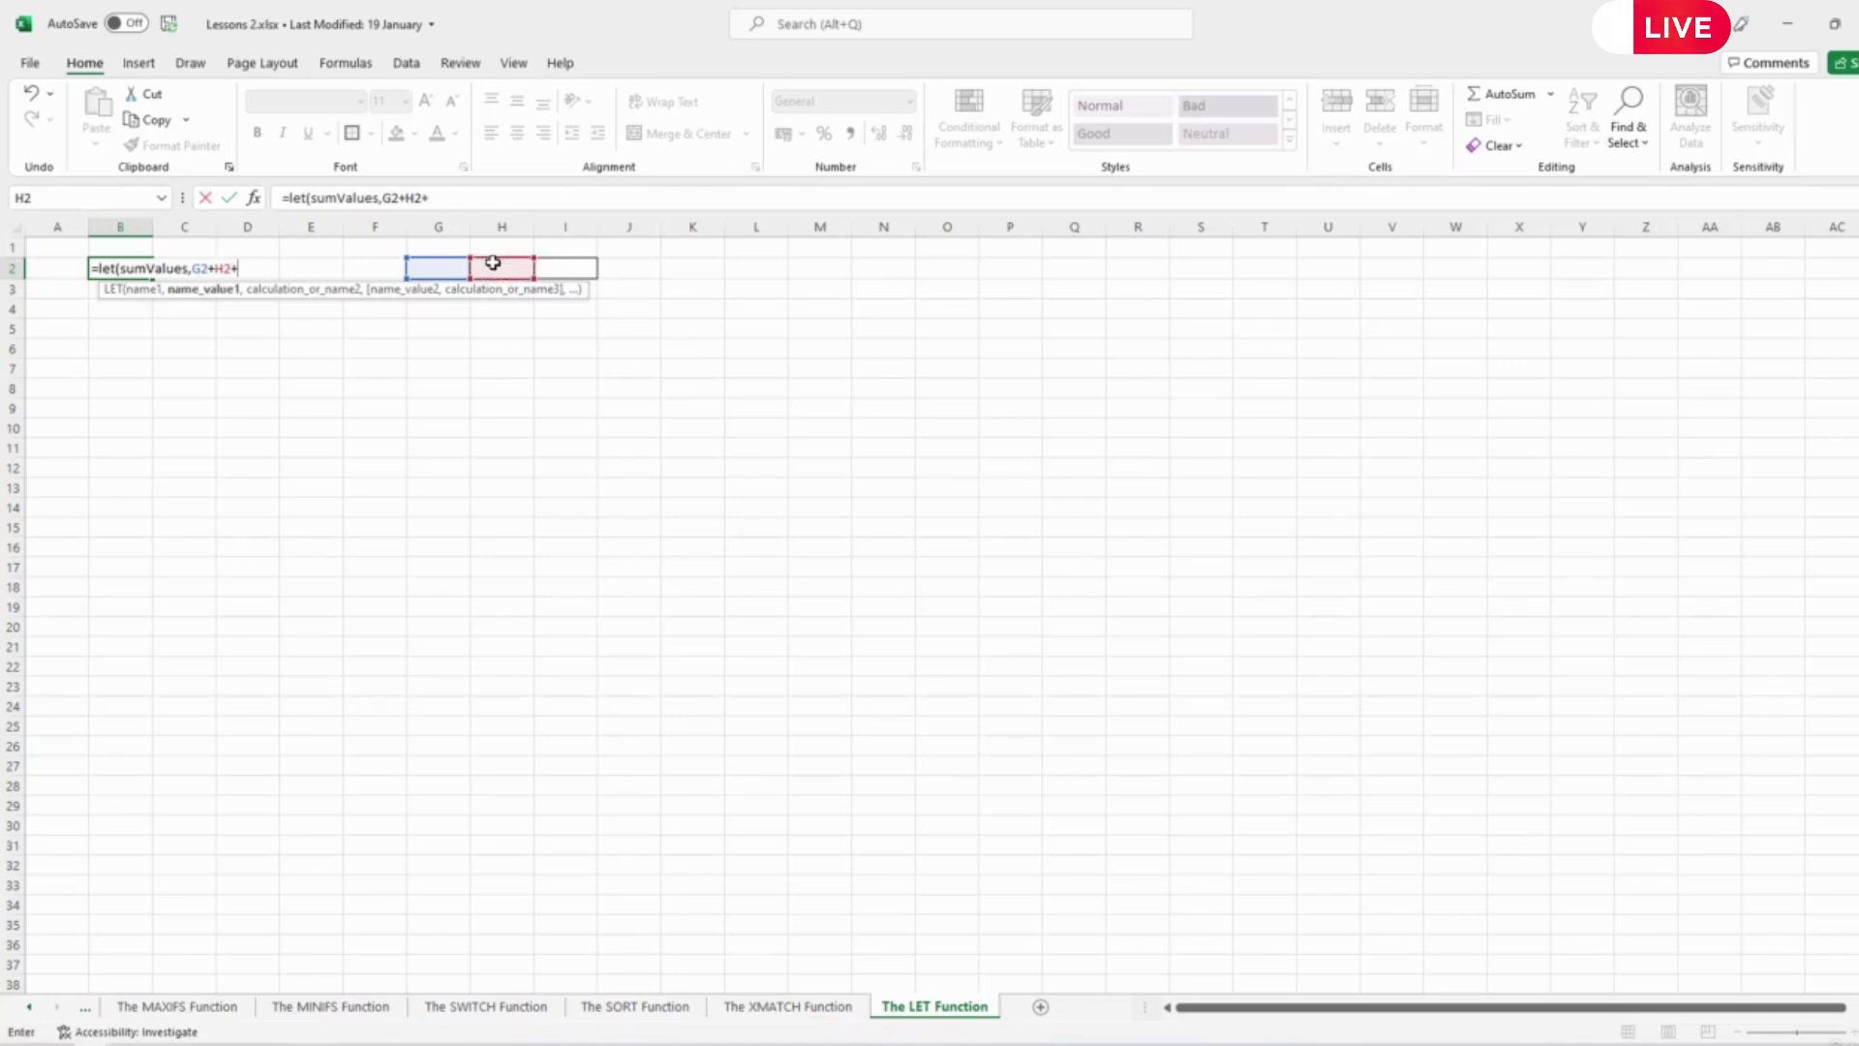
click(566, 267)
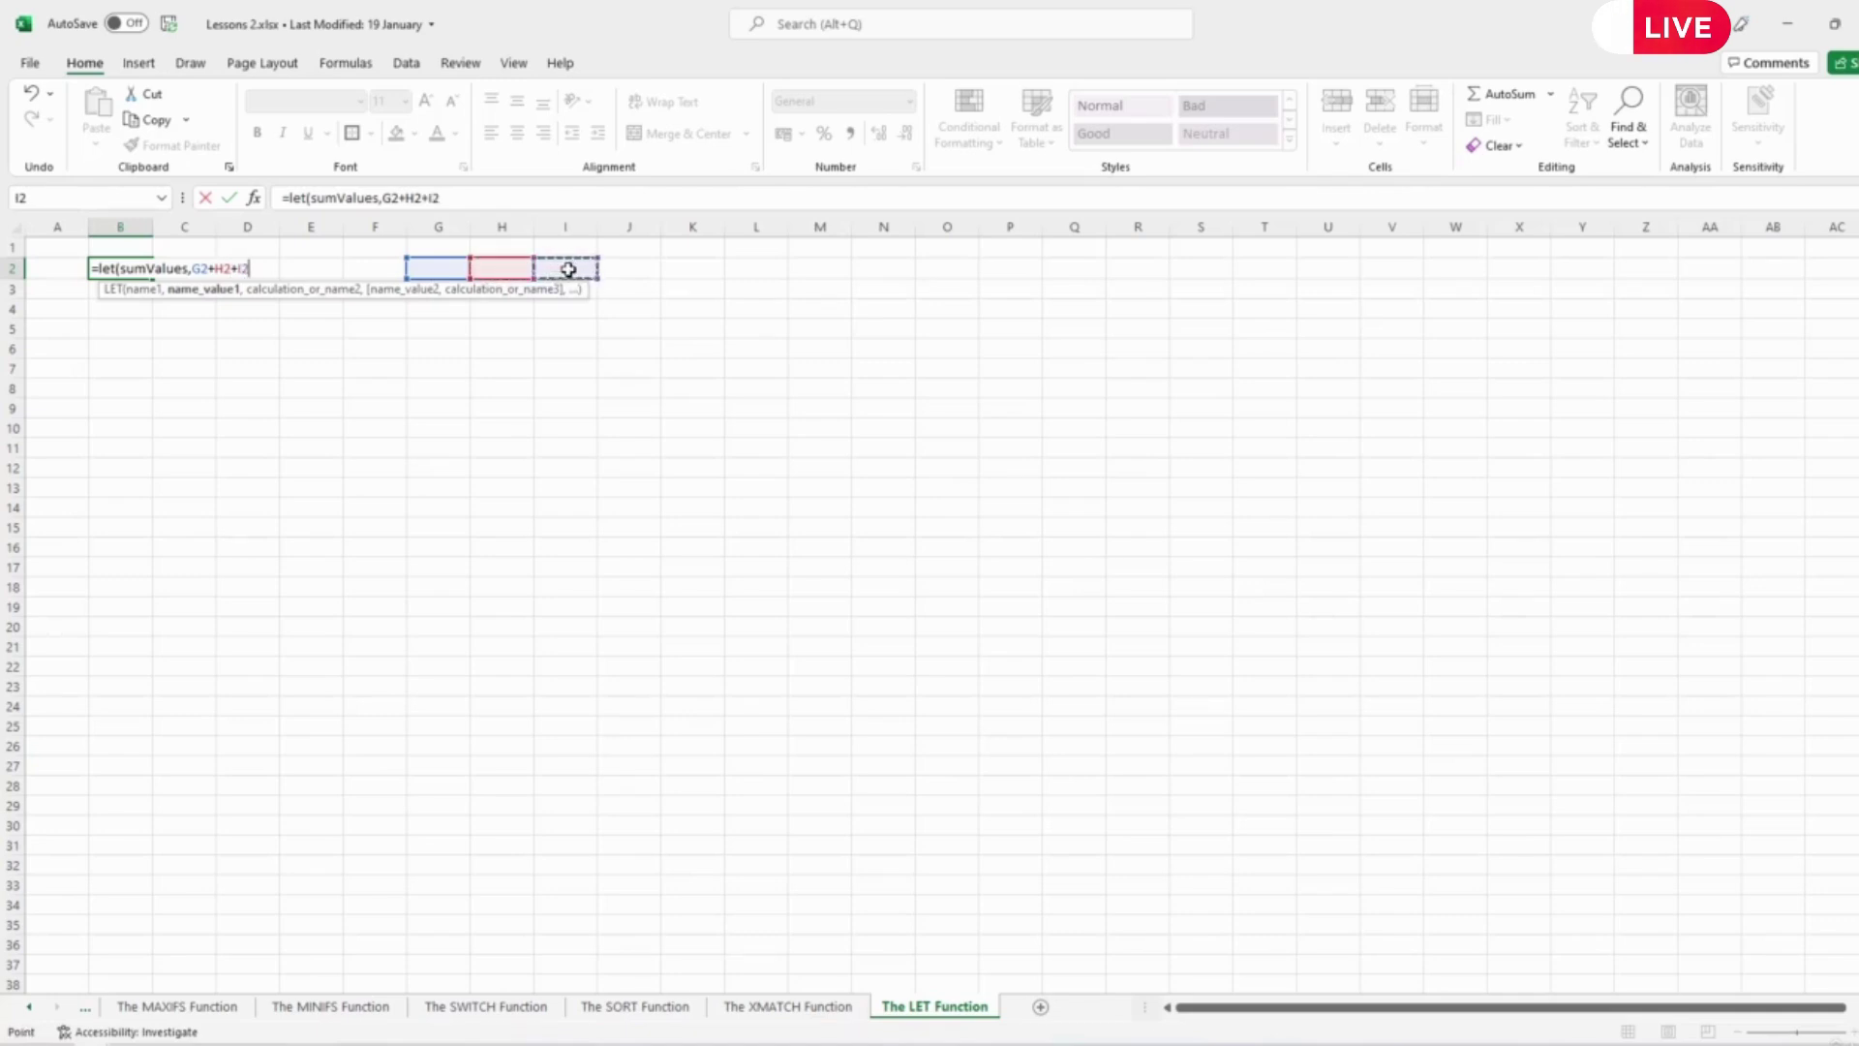
key(BackSpace)
key(BackSpace)
key(BackSpace)
key(BackSpace)
key(BackSpace)
key(BackSpace)
key(BackSpace)
key(BackSpace)
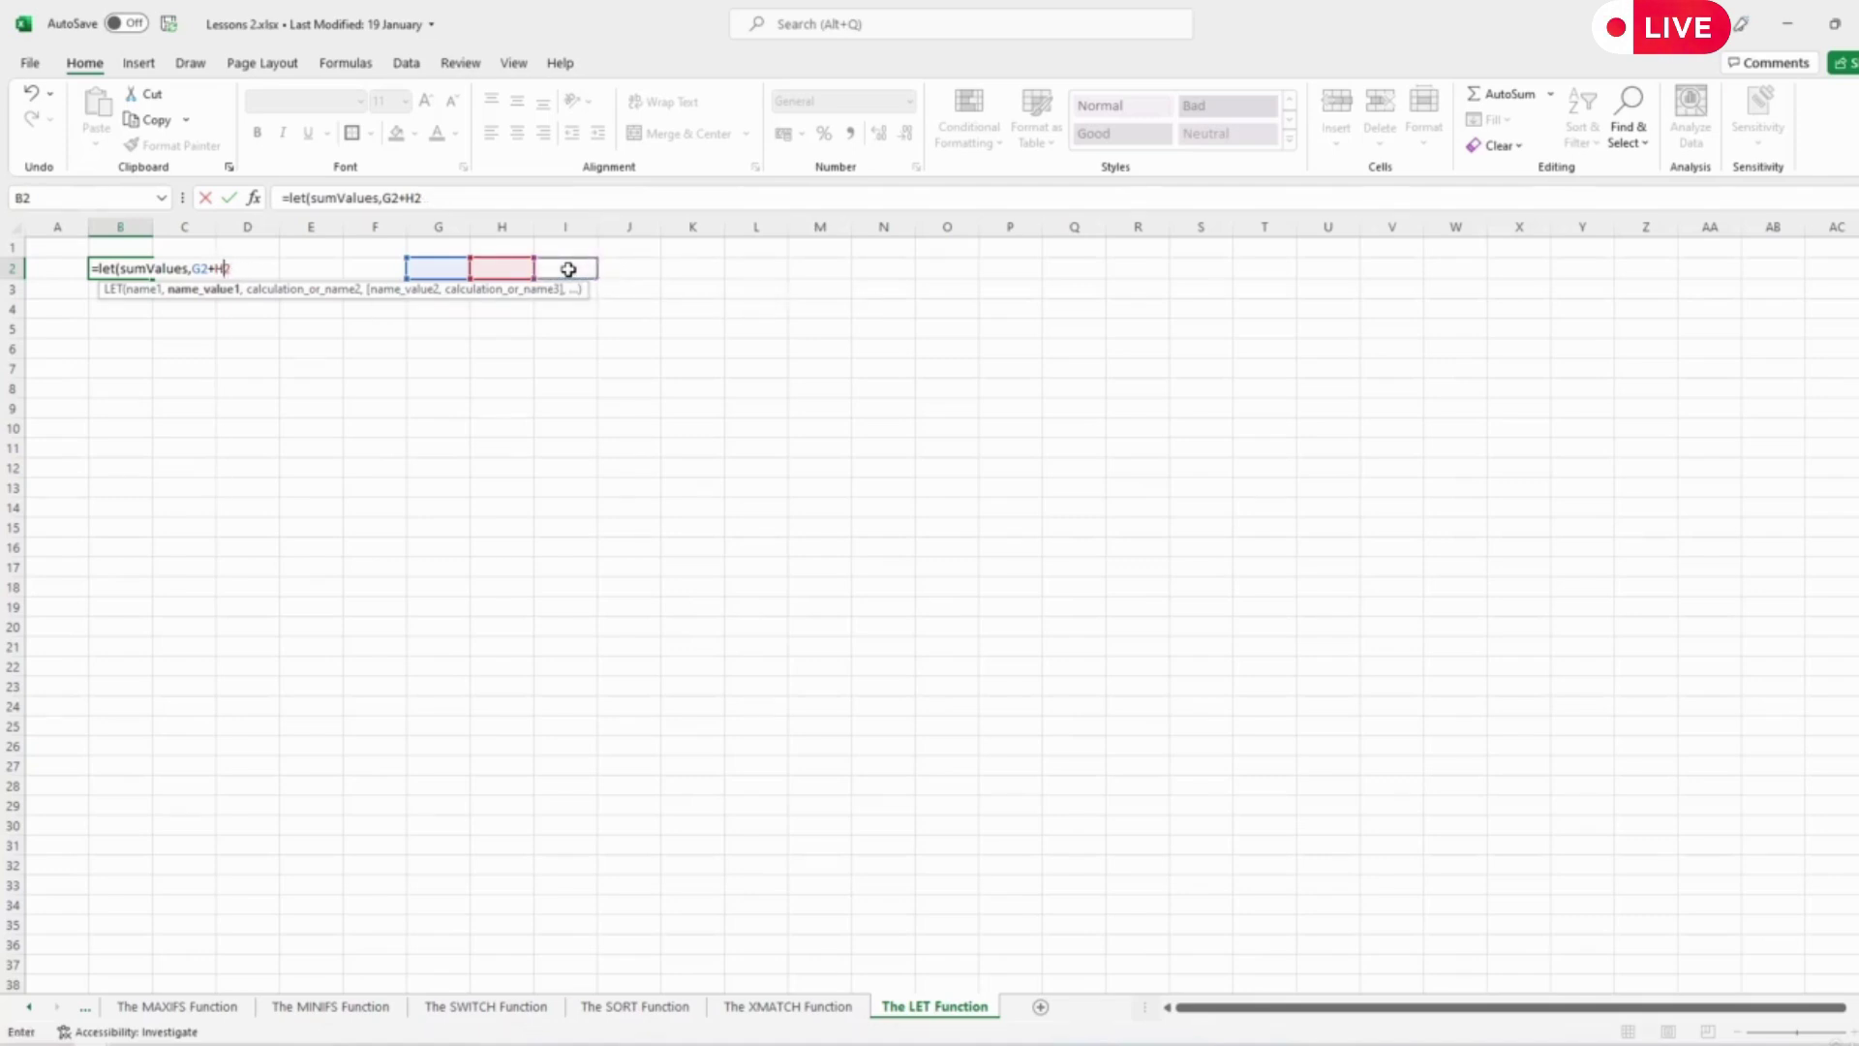
Assign SUM(G2:I2) to sumValues, add 5*sumValues as the calculation, and complete the LET formula in B2.
text(sum()
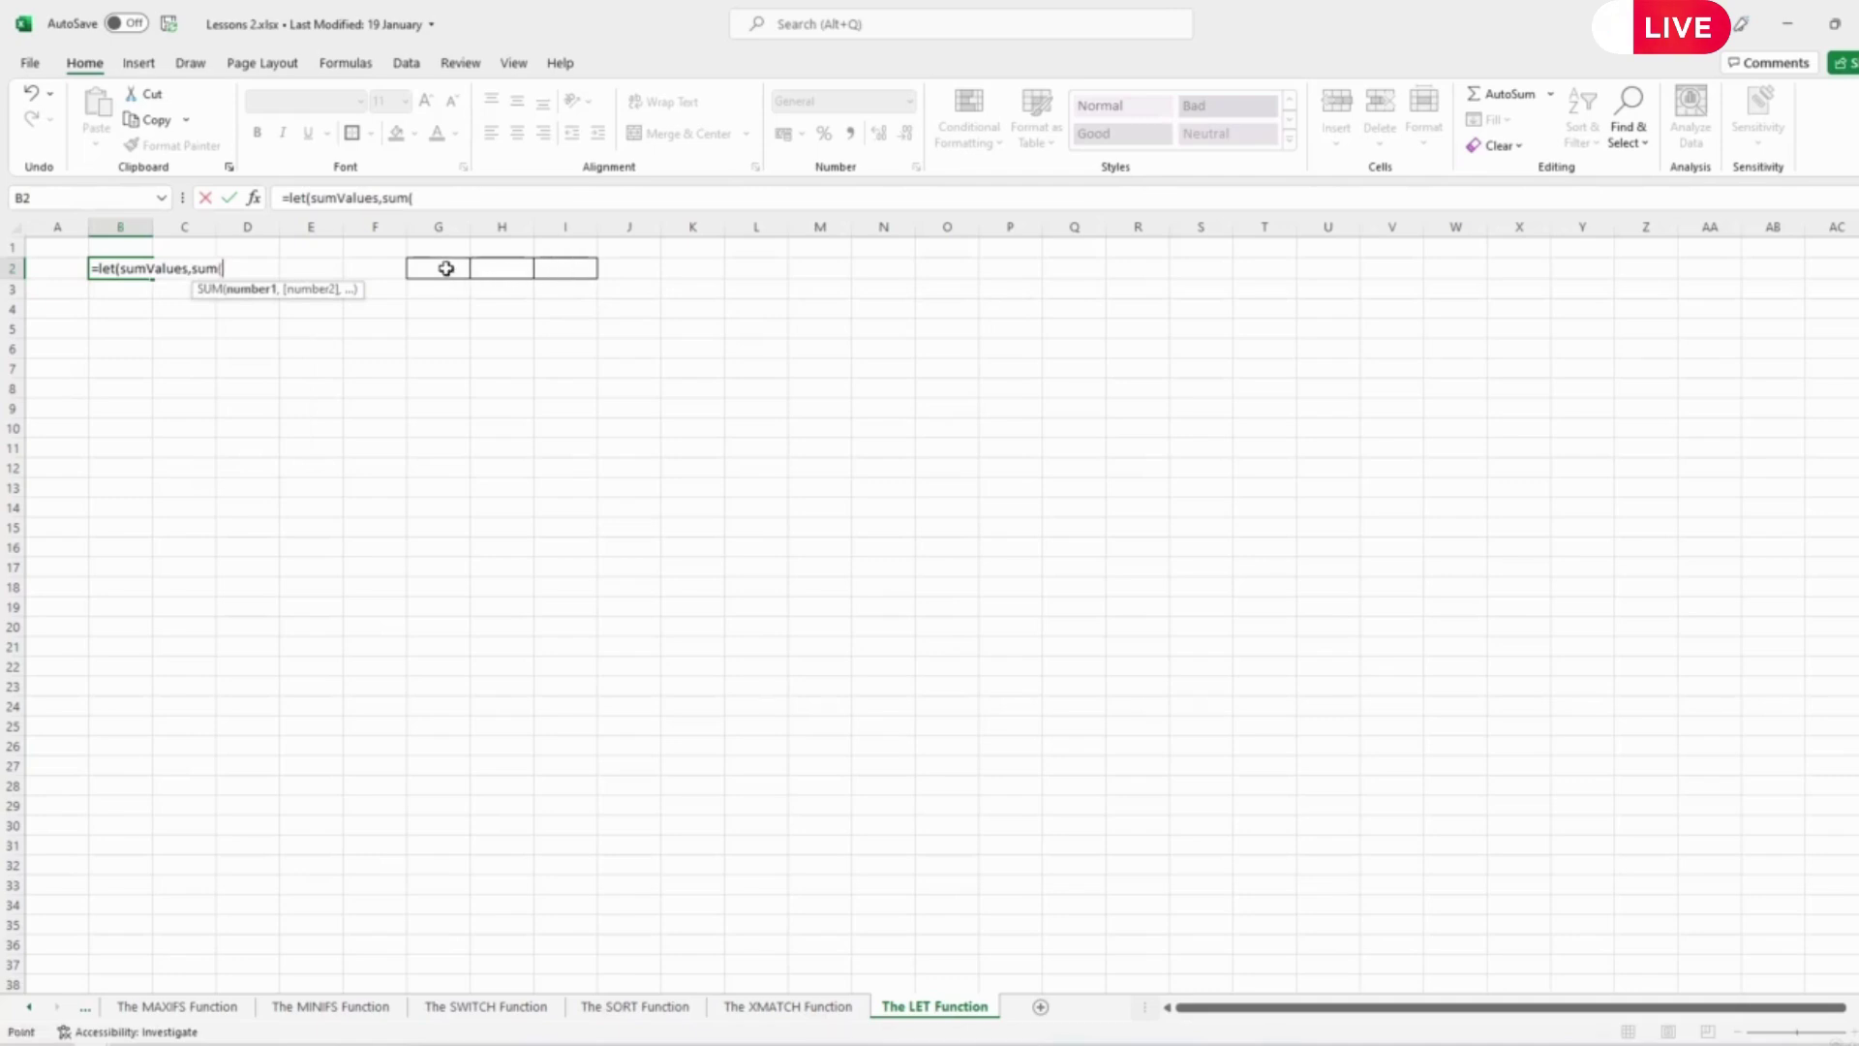
drag(444, 268, 561, 268)
text(),)
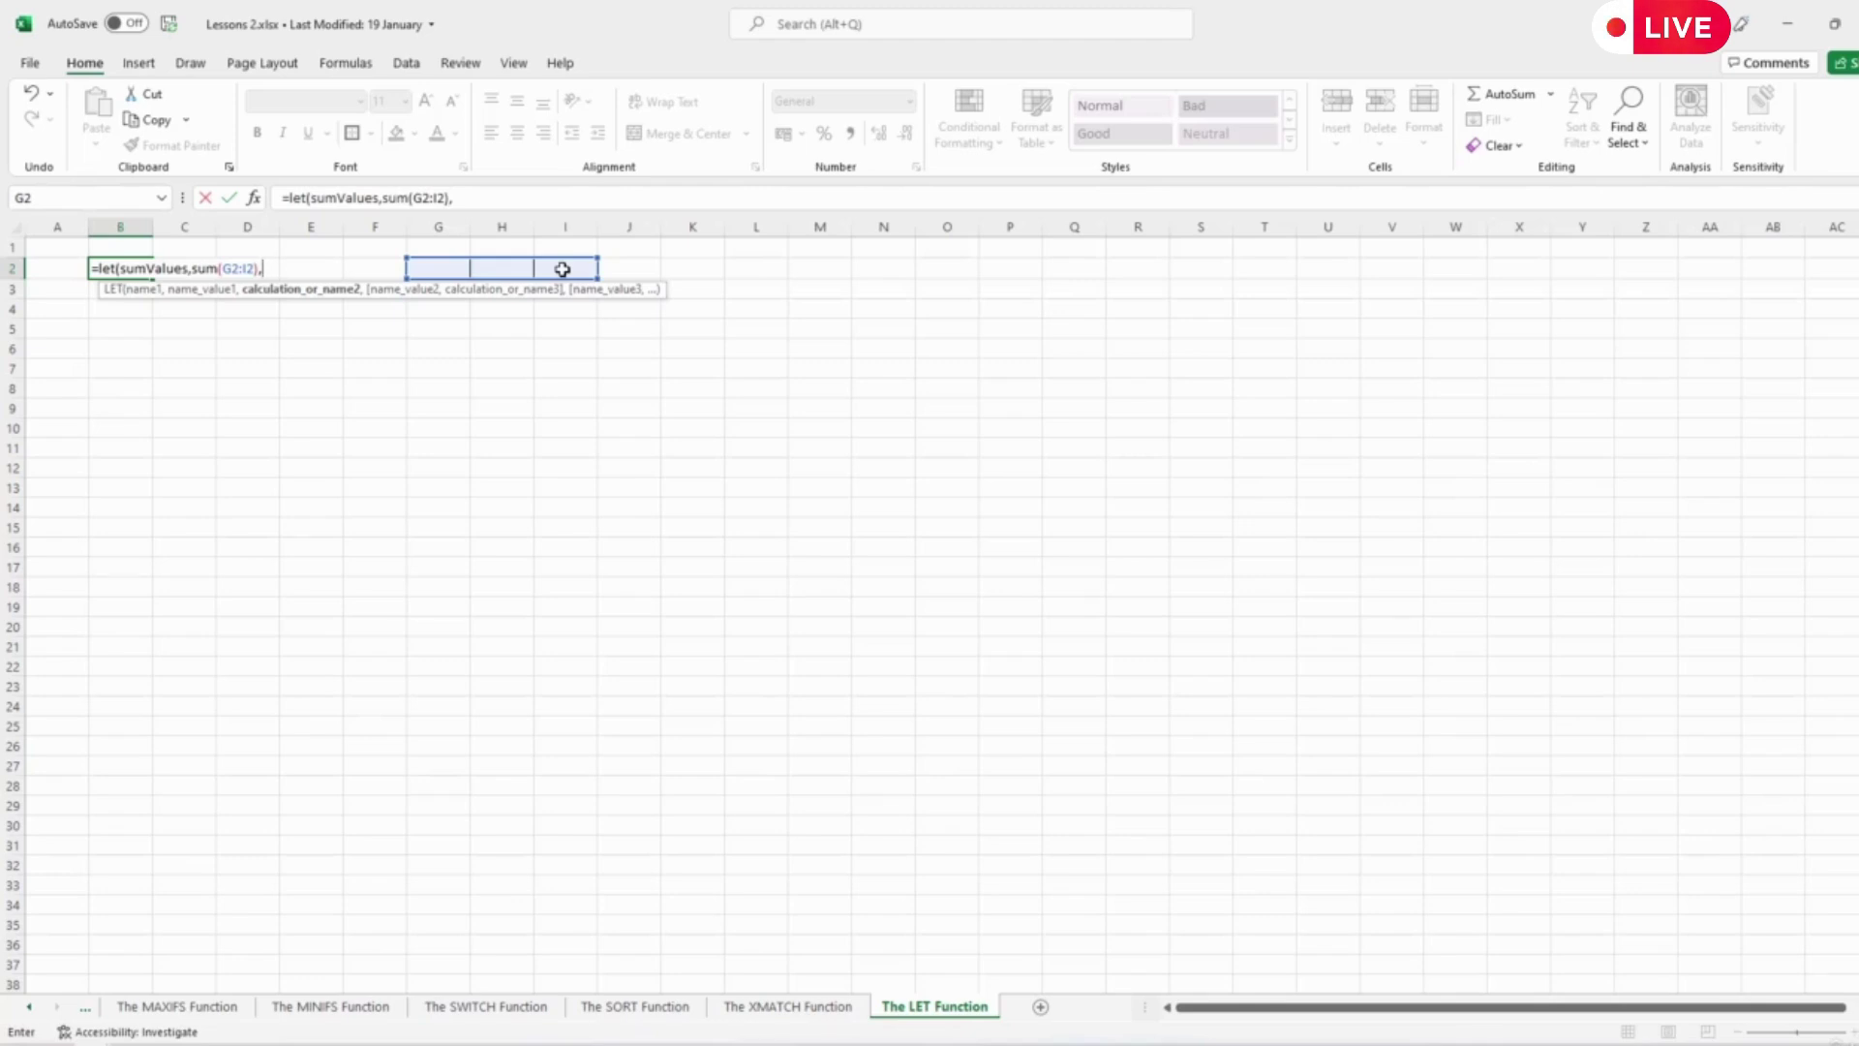
text(5*sumValues)
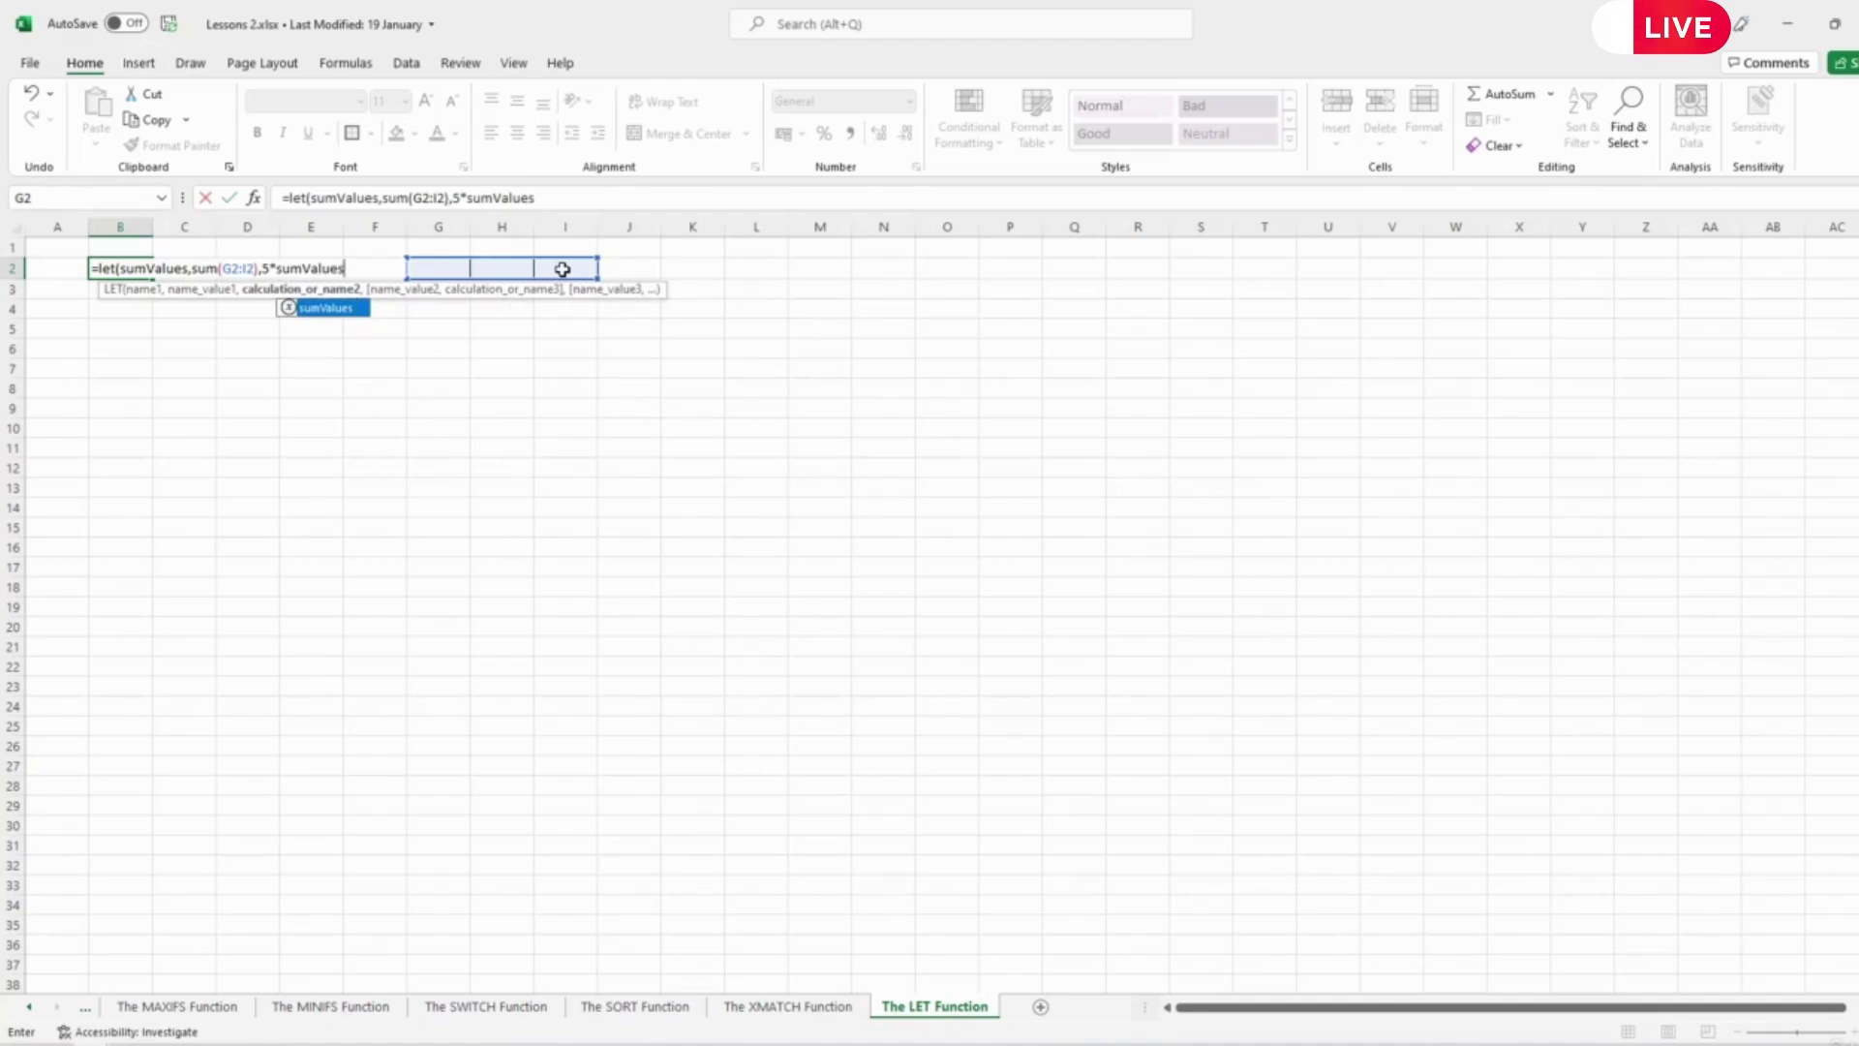
text())
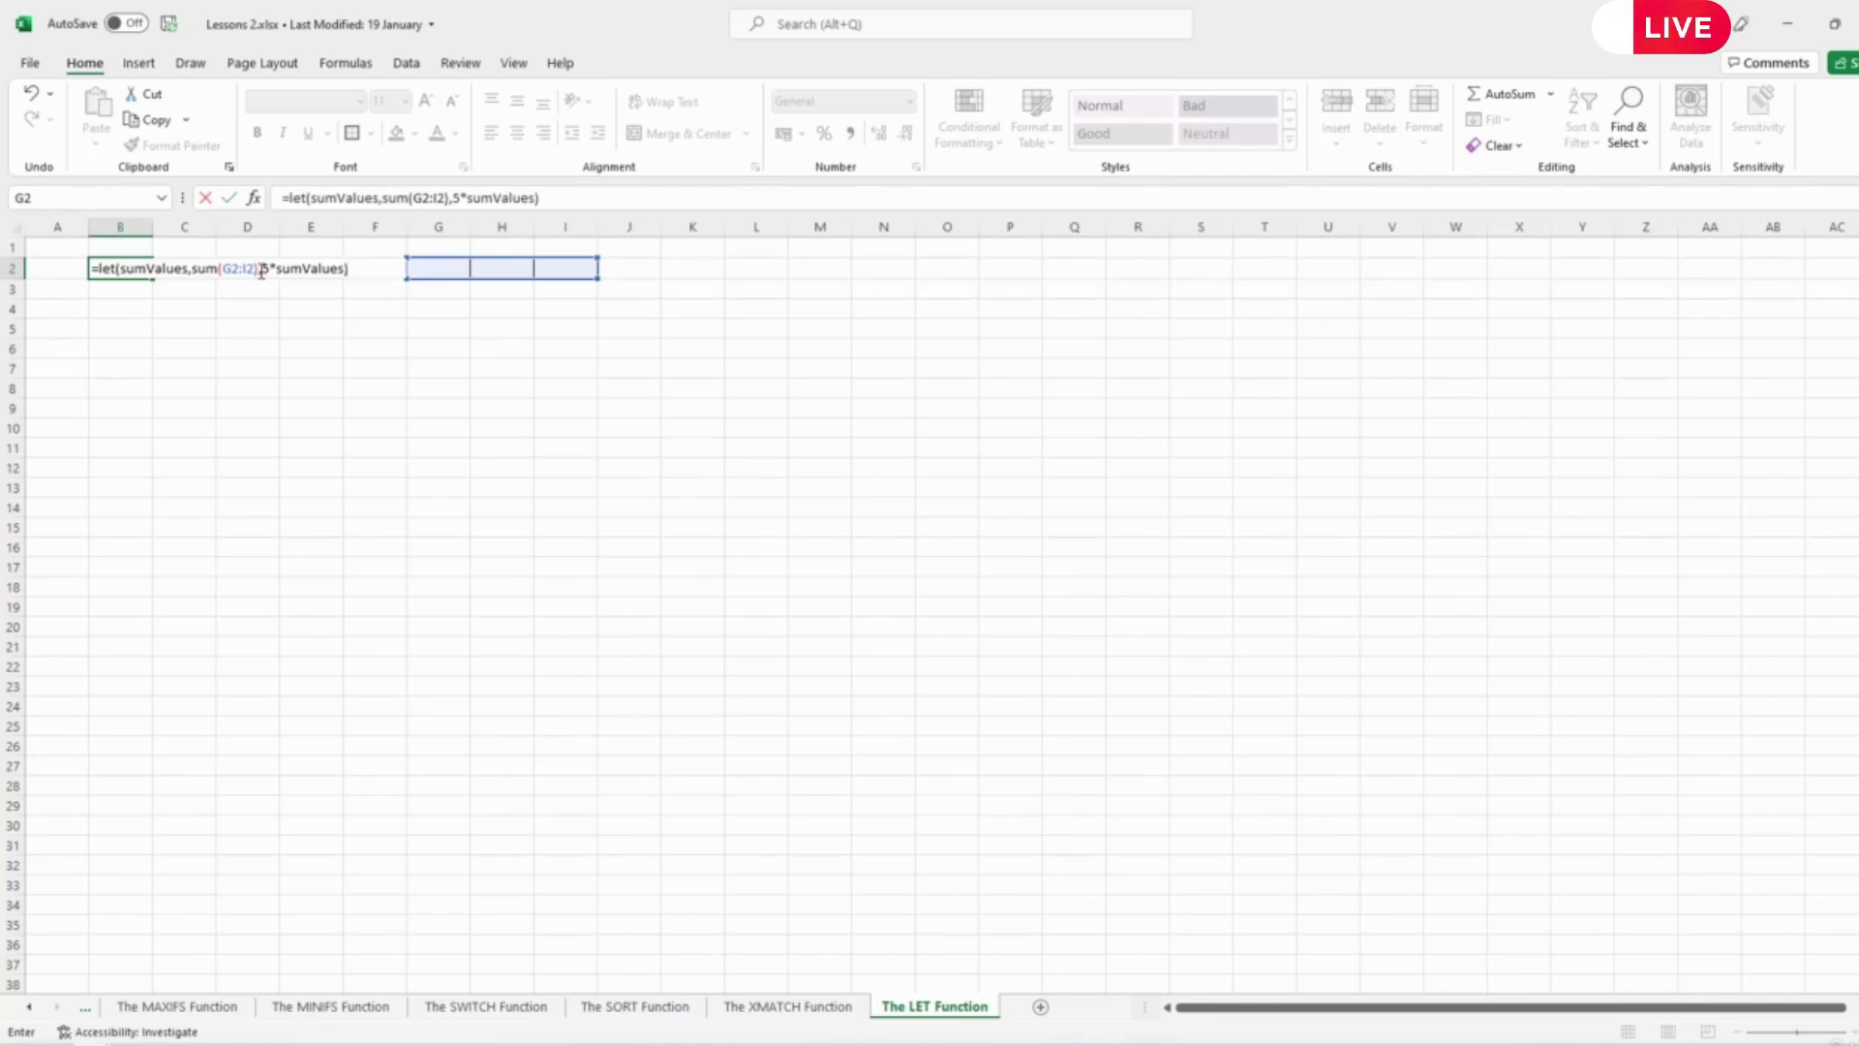
key(ctrl+Return)
Enter 3, 5 and 7 in cells G2, H2 and I2, and select B2 to review its formula.
click(431, 272)
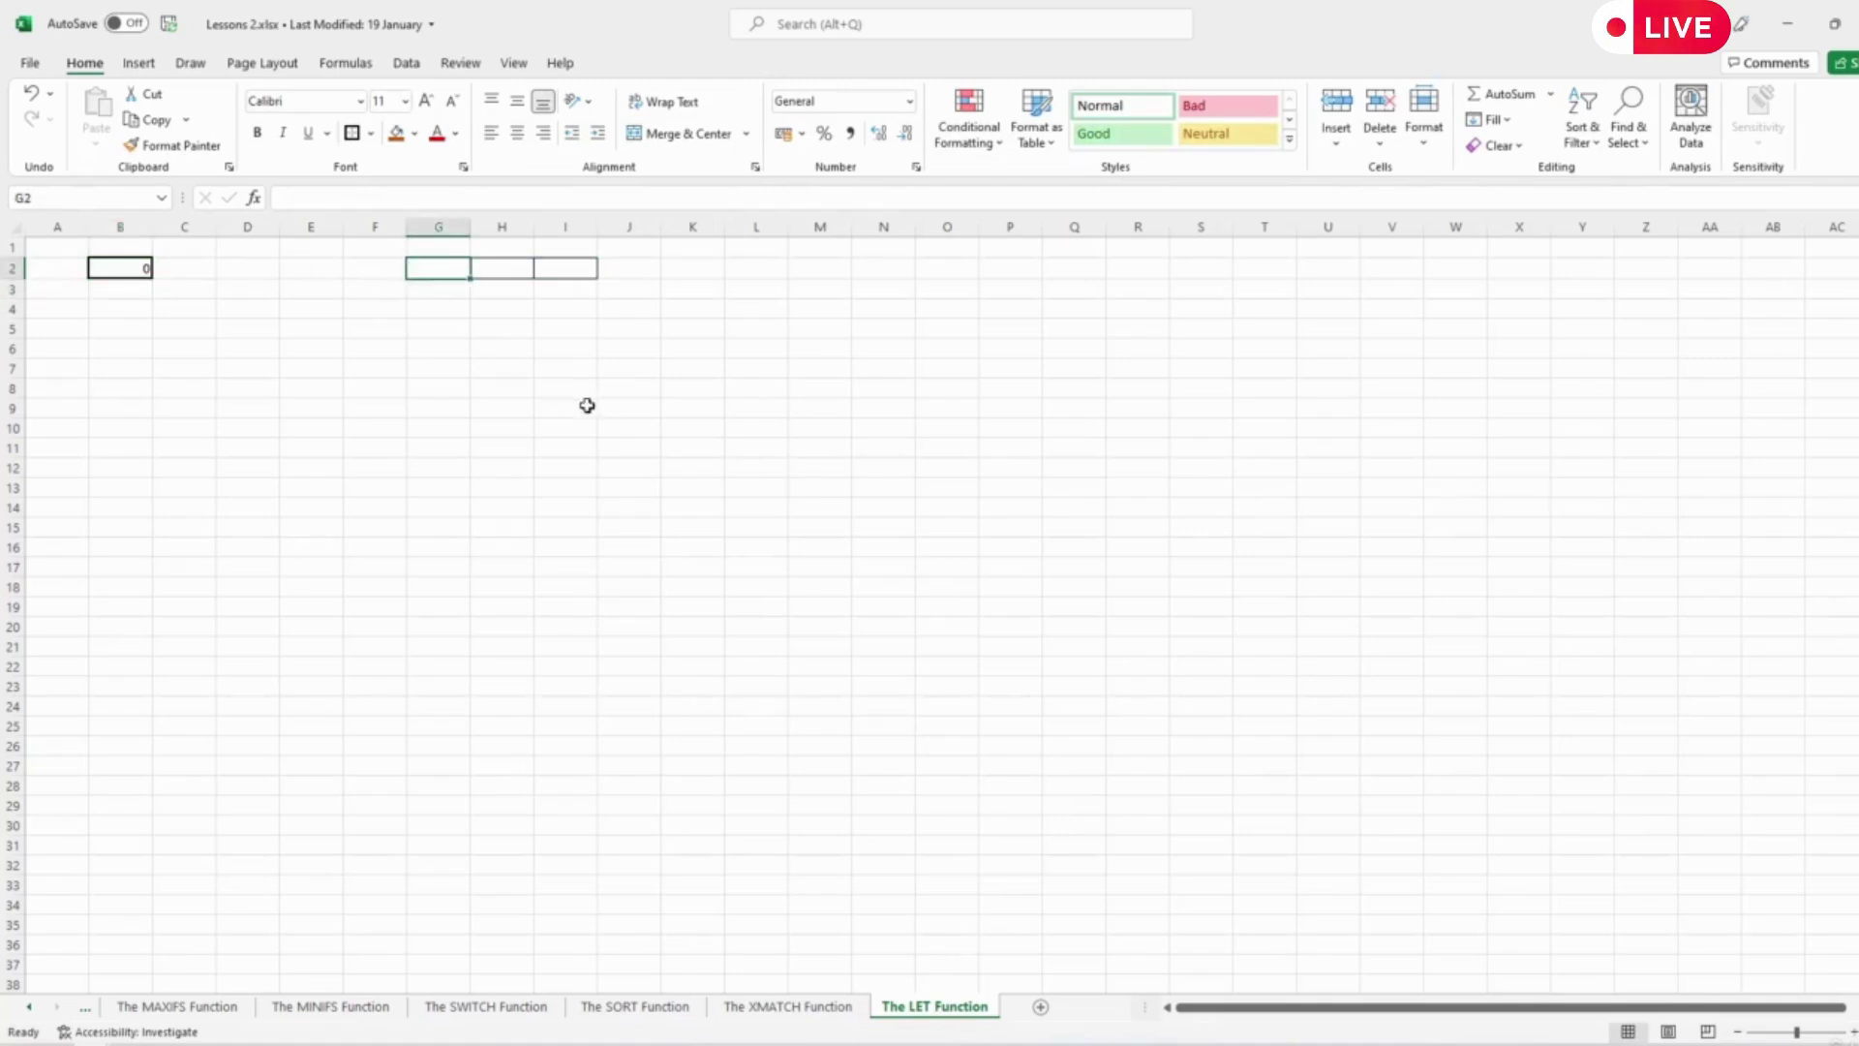
text(3)
key(Tab)
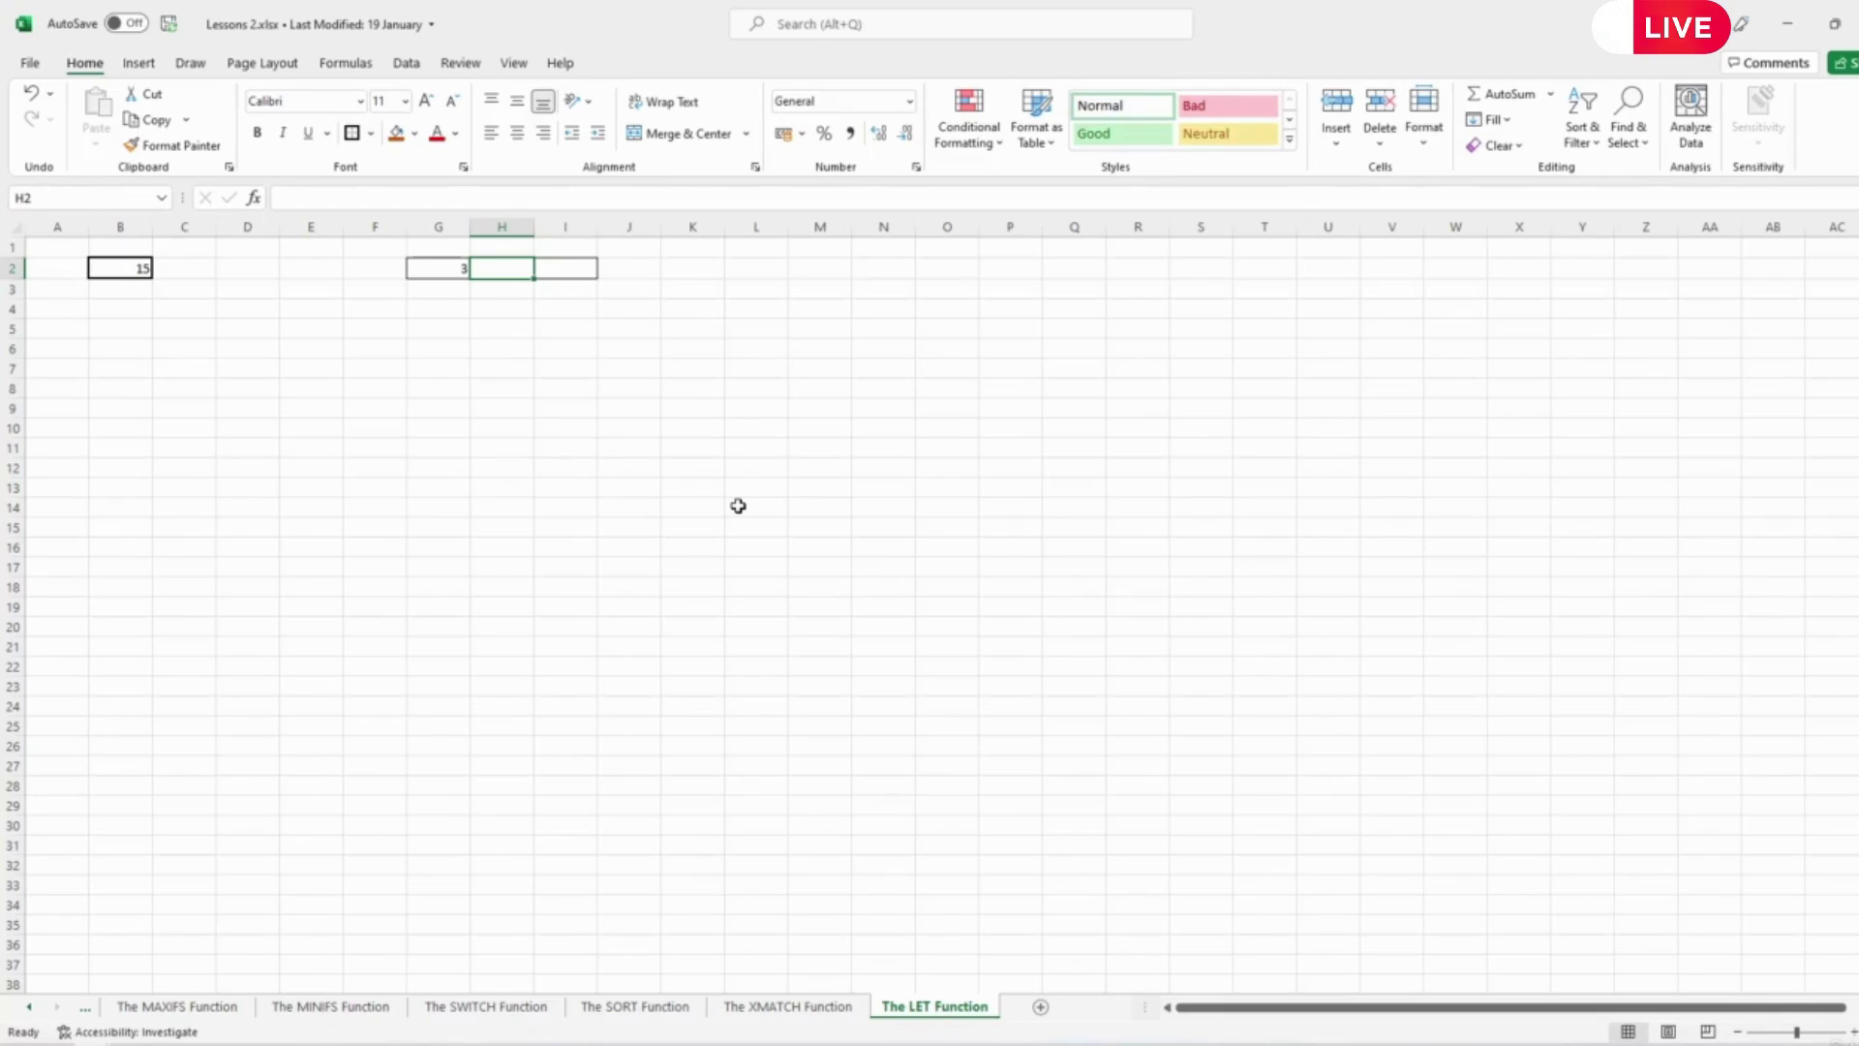
text(5)
key(Tab)
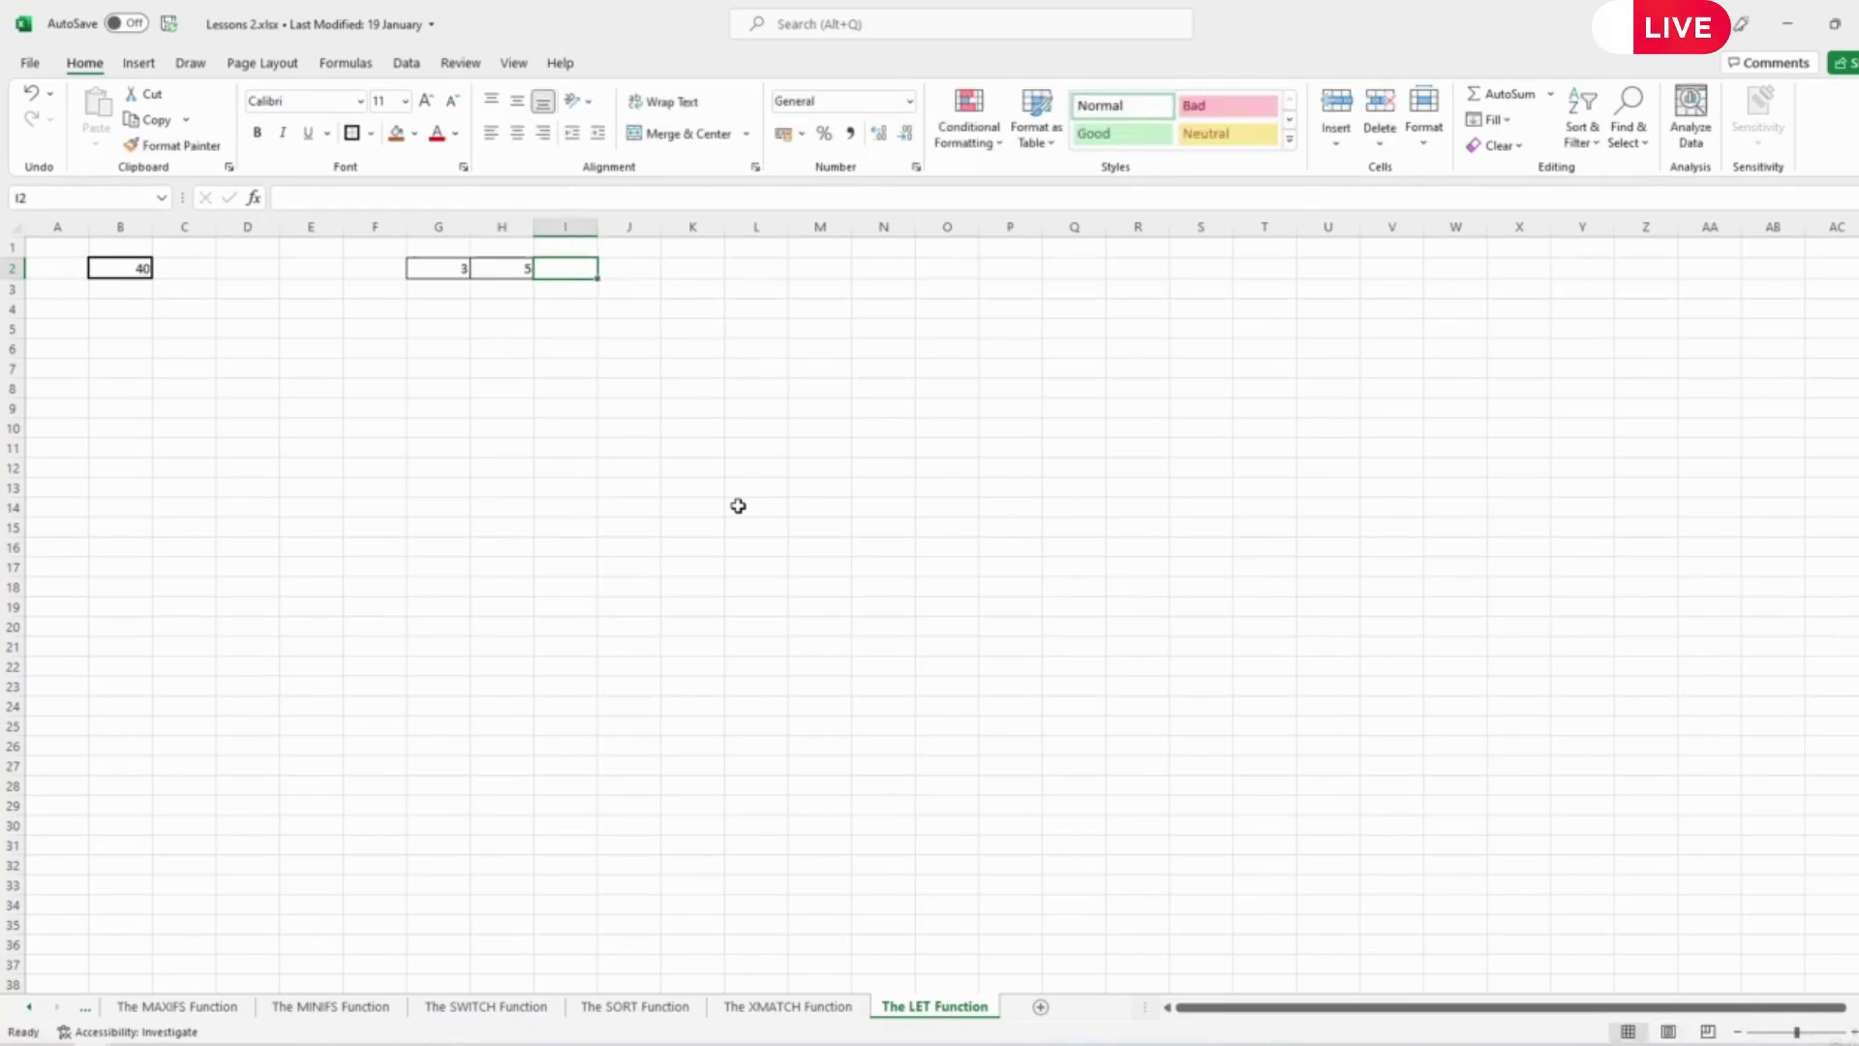
text(7)
key(Tab)
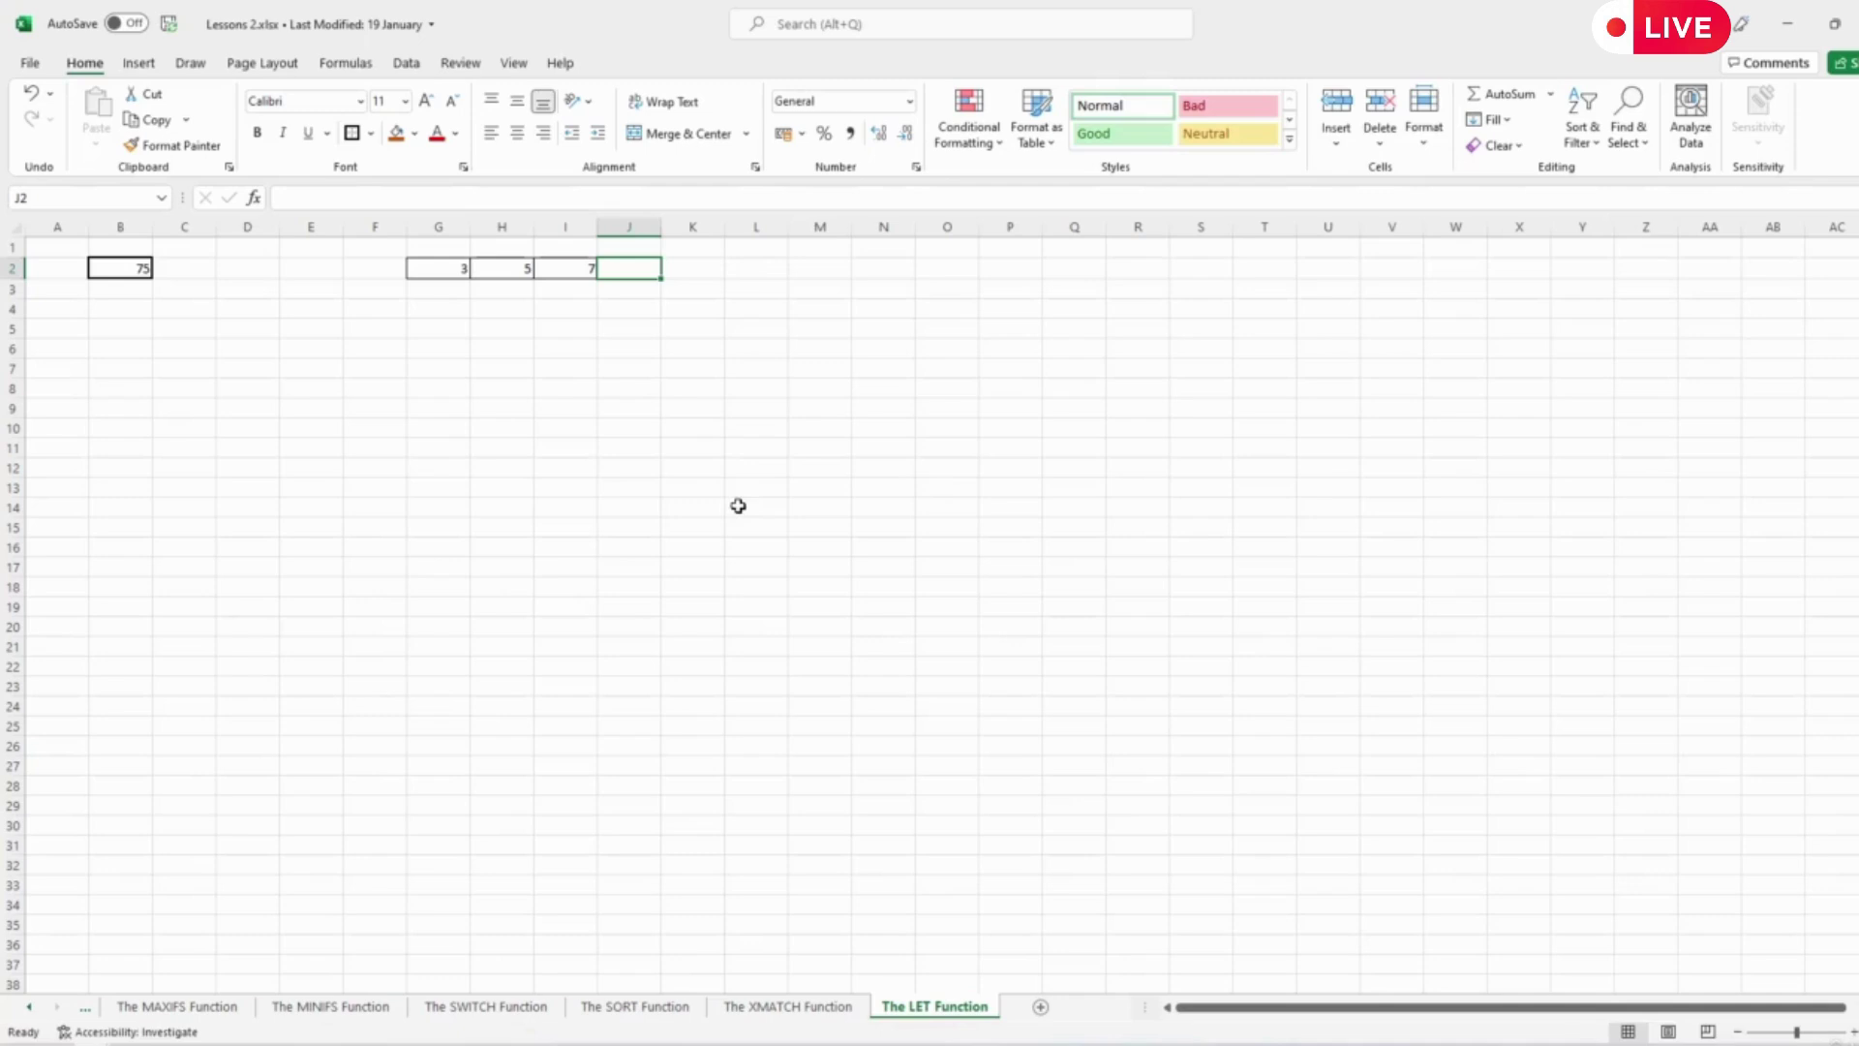
click(136, 269)
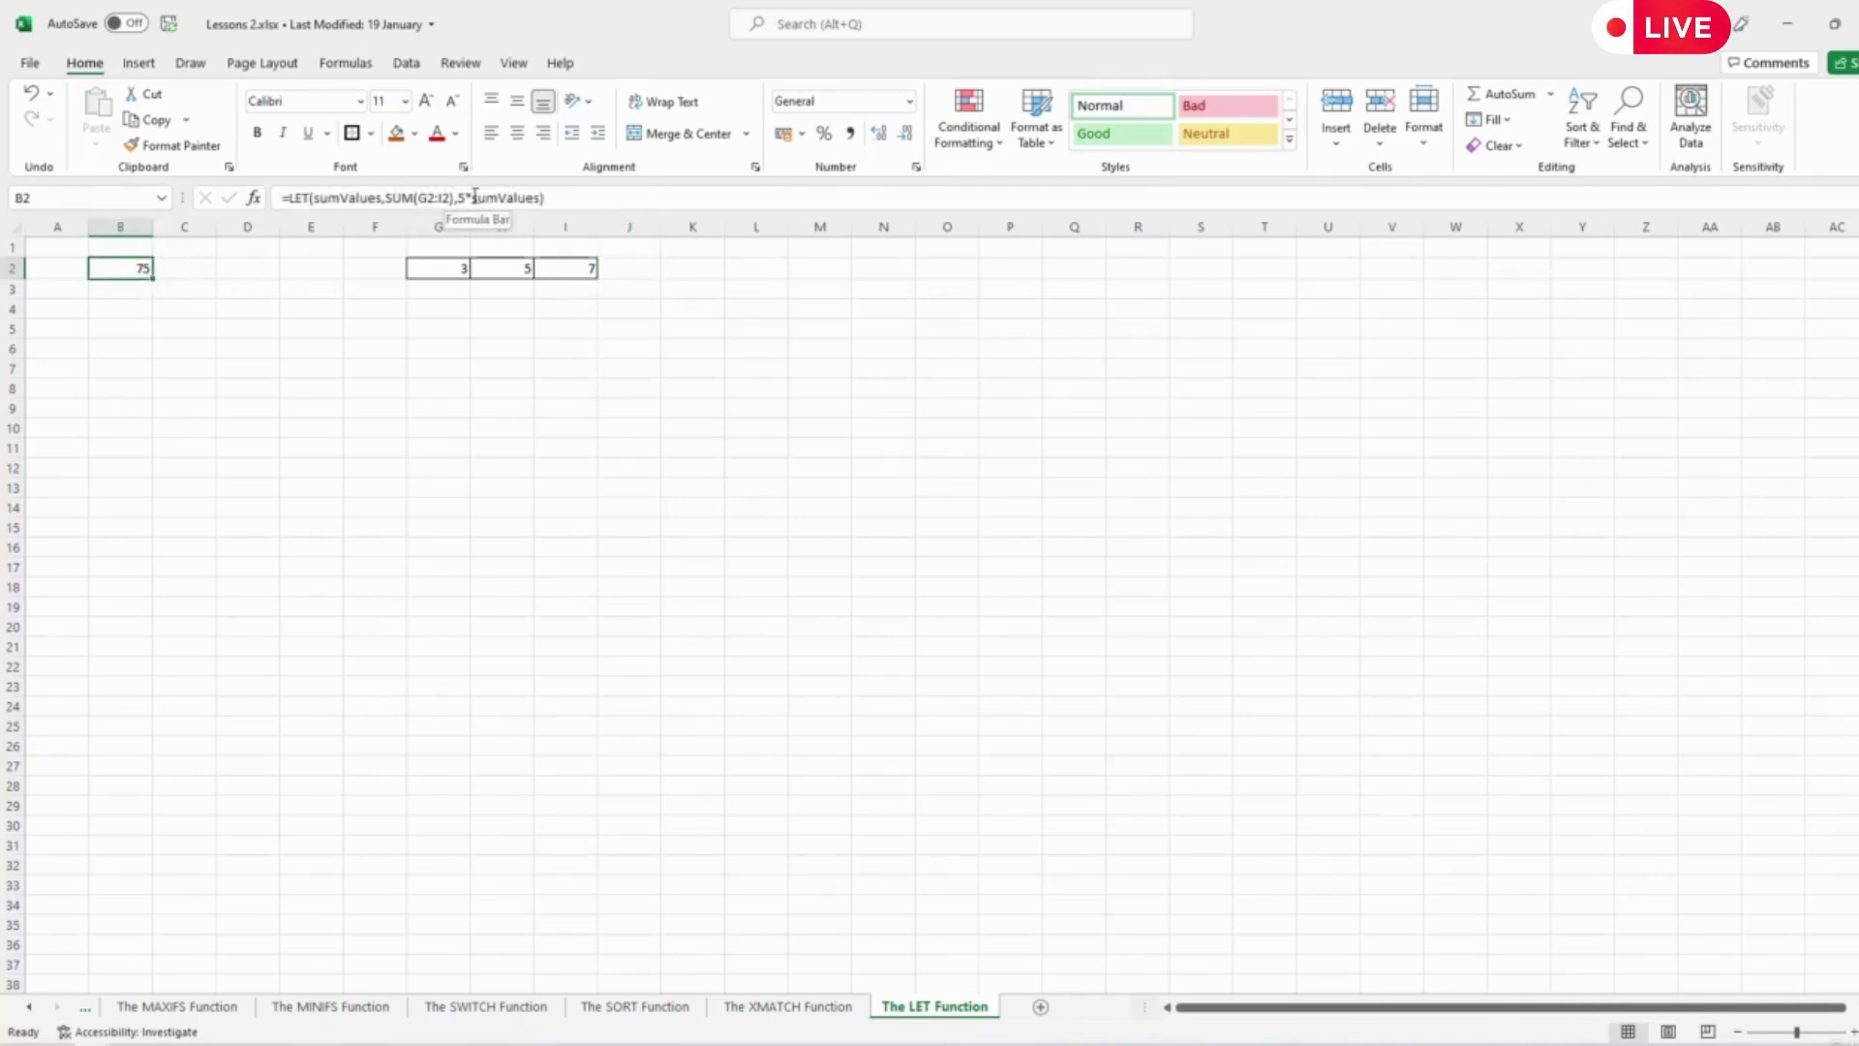